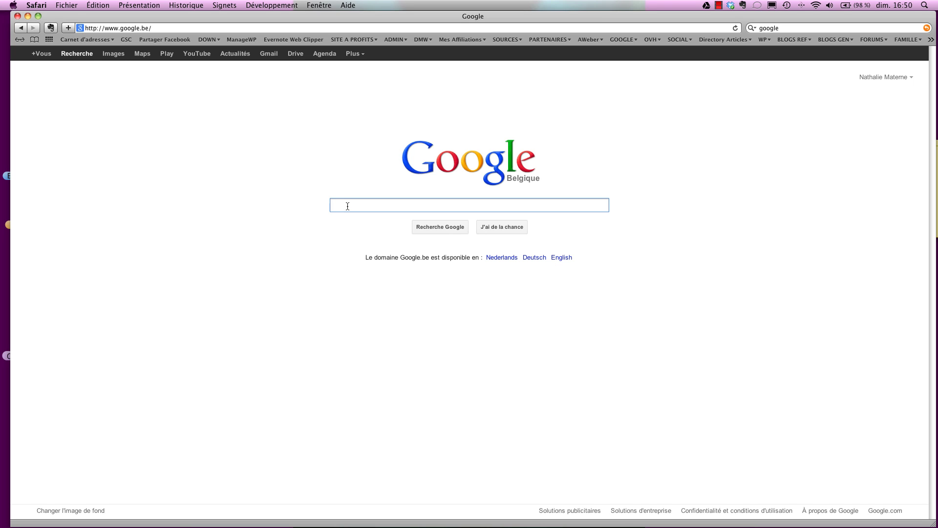
# Search Google for "google docs" and open the Google Documents welcome page from the results
pyautogui.write('google d')
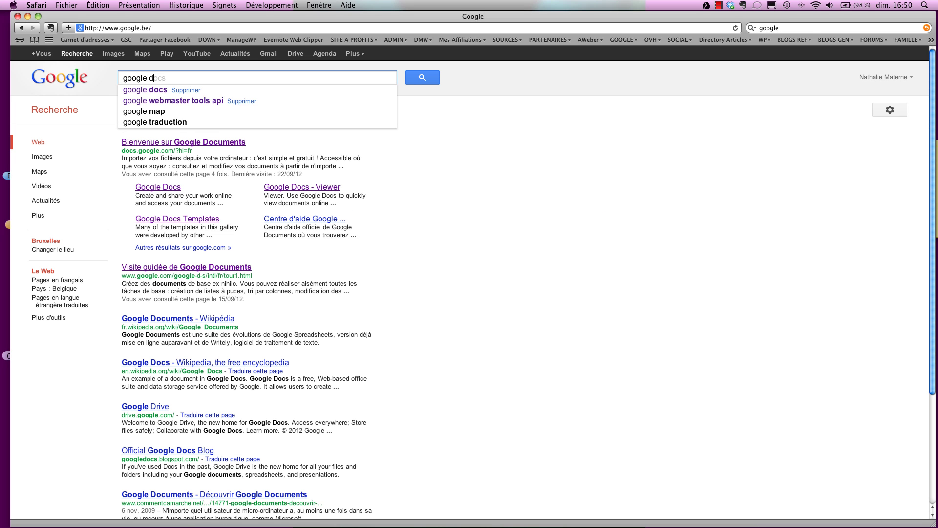
pyautogui.write('ocs')
pyautogui.press('Return')
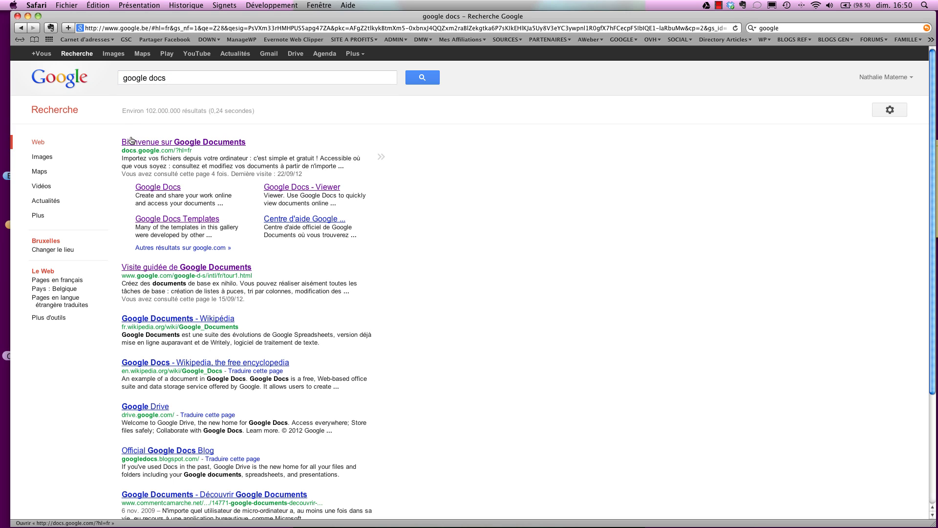
pyautogui.click(150, 144)
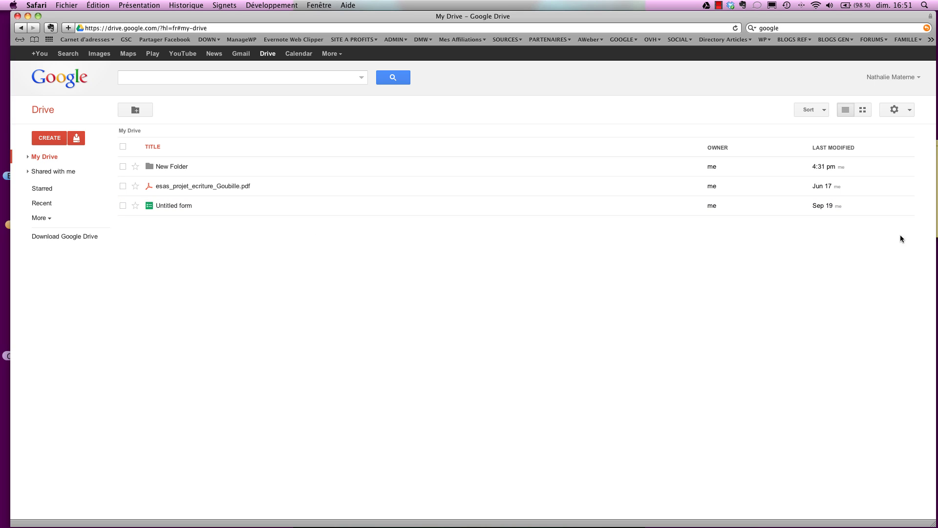
# Check in the upload settings whether uploaded files are converted to Google Docs format
pyautogui.click(909, 112)
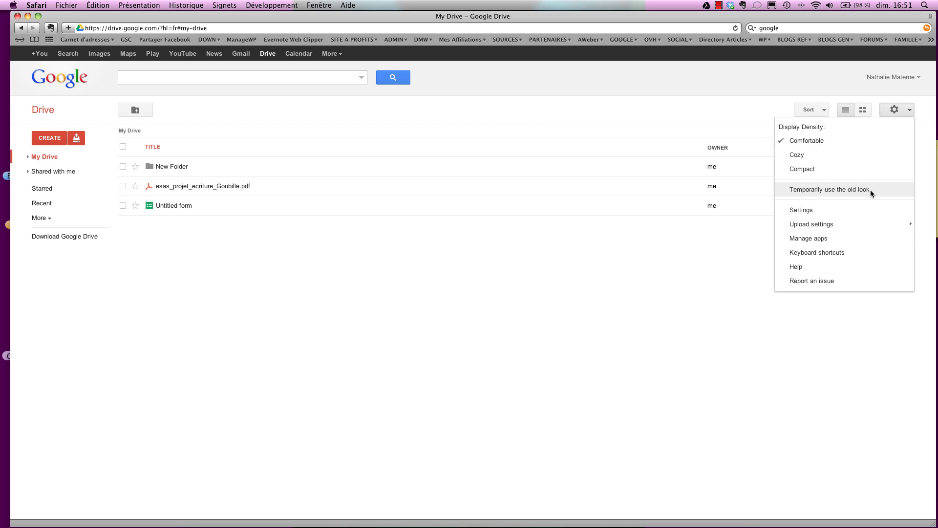
pyautogui.moveTo(806, 228)
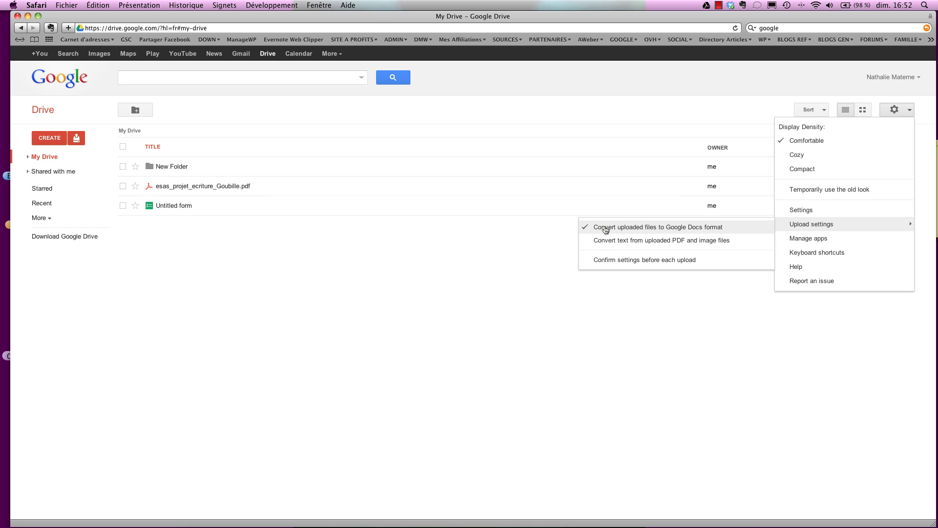
pyautogui.click(906, 112)
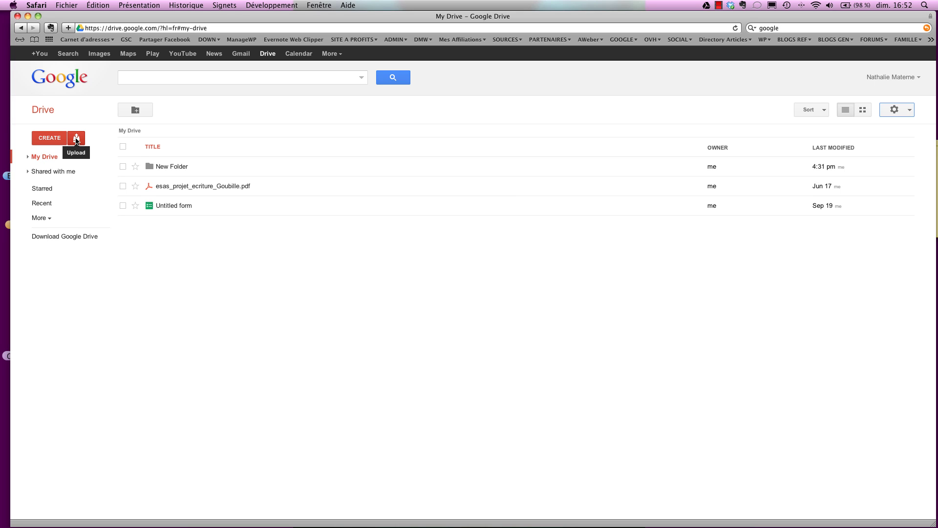
# Upload CGV belgique.pdf from the desktop folder (Bureau) to My Drive and dismiss the upload summary
pyautogui.click(76, 139)
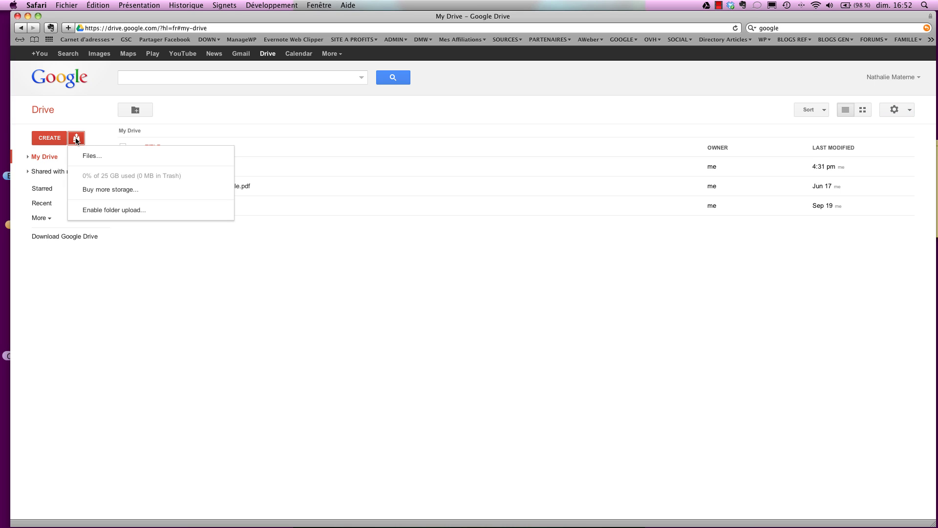
pyautogui.click(90, 158)
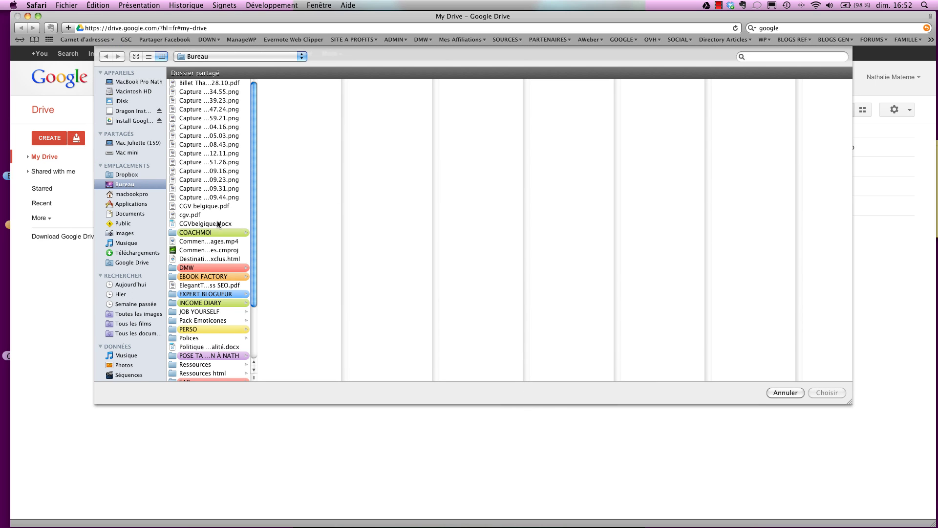
pyautogui.click(191, 207)
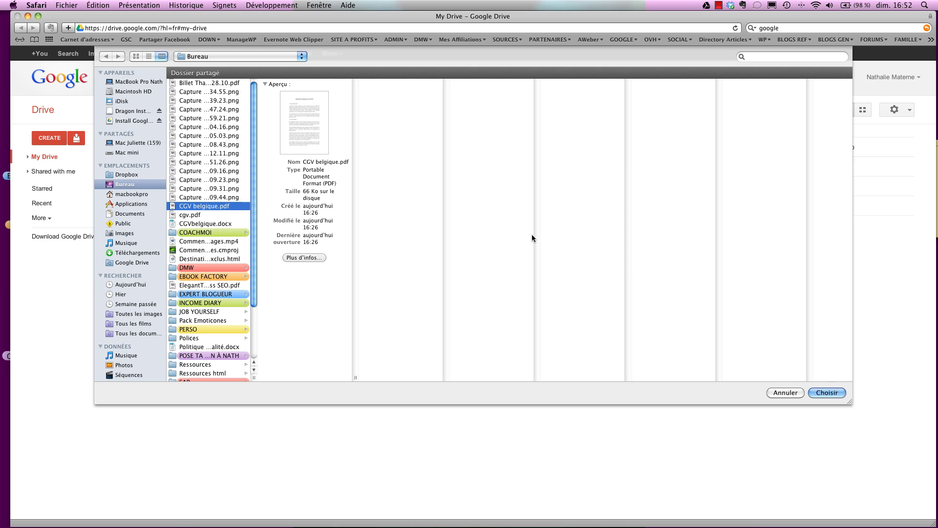
pyautogui.click(828, 392)
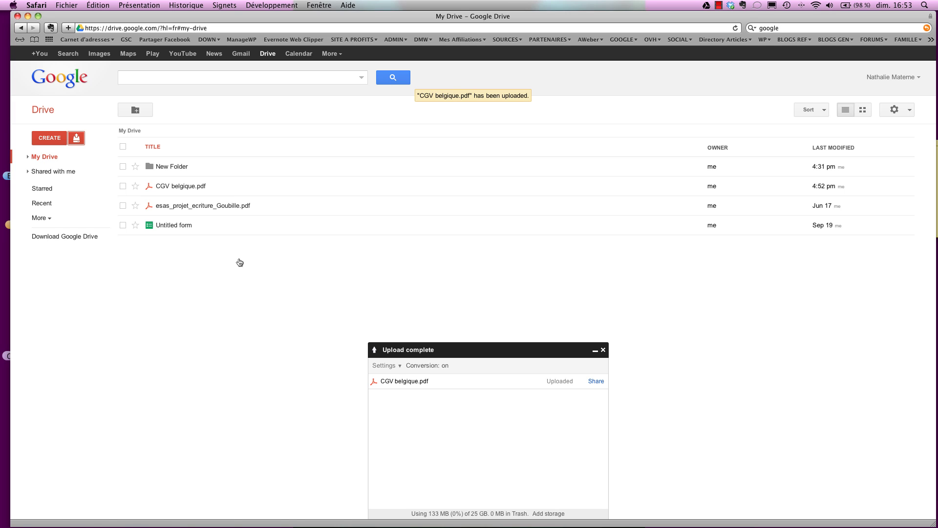
pyautogui.click(603, 350)
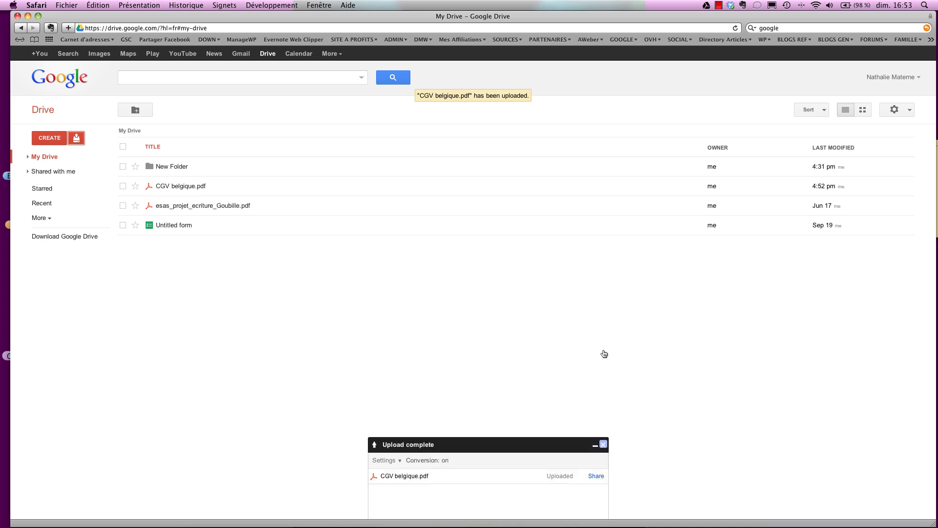
# Export the uploaded CGV belgique.pdf to Google Docs format
pyautogui.rightClick(170, 189)
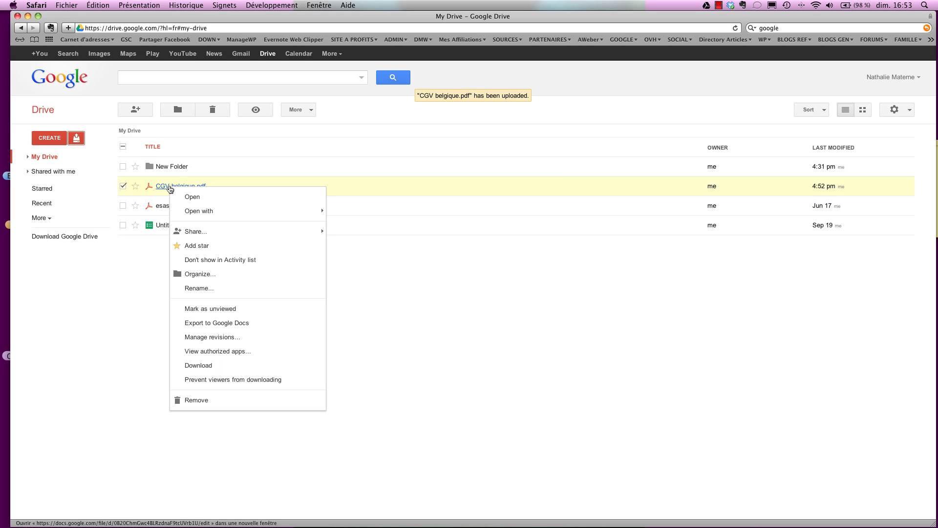
pyautogui.moveTo(200, 213)
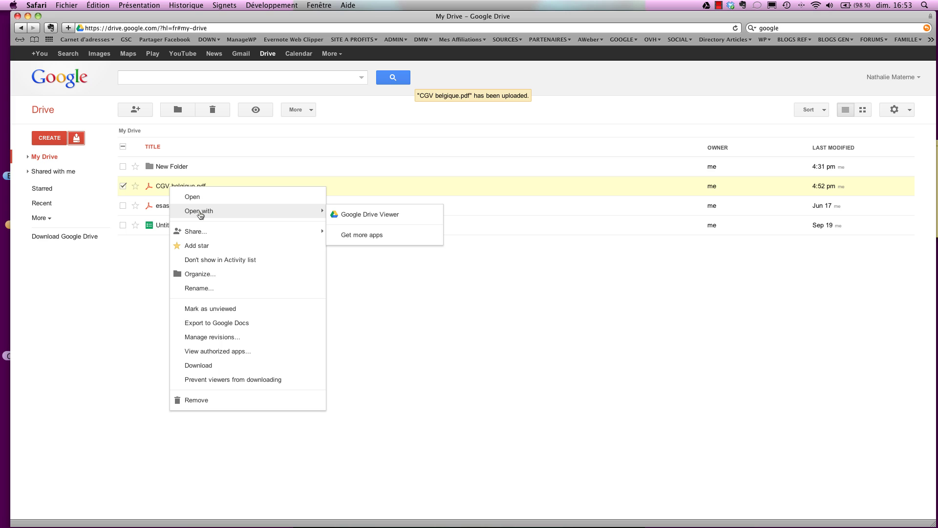
pyautogui.click(719, 6)
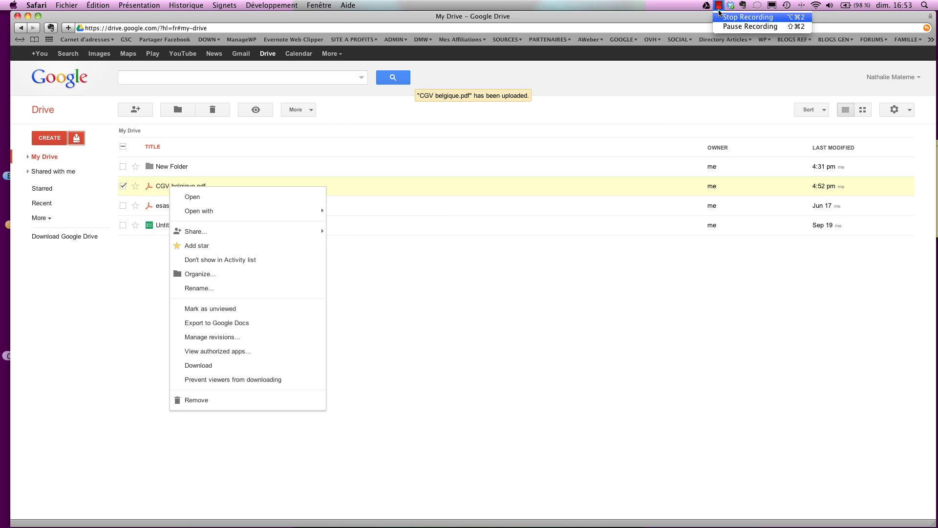
pyautogui.click(727, 27)
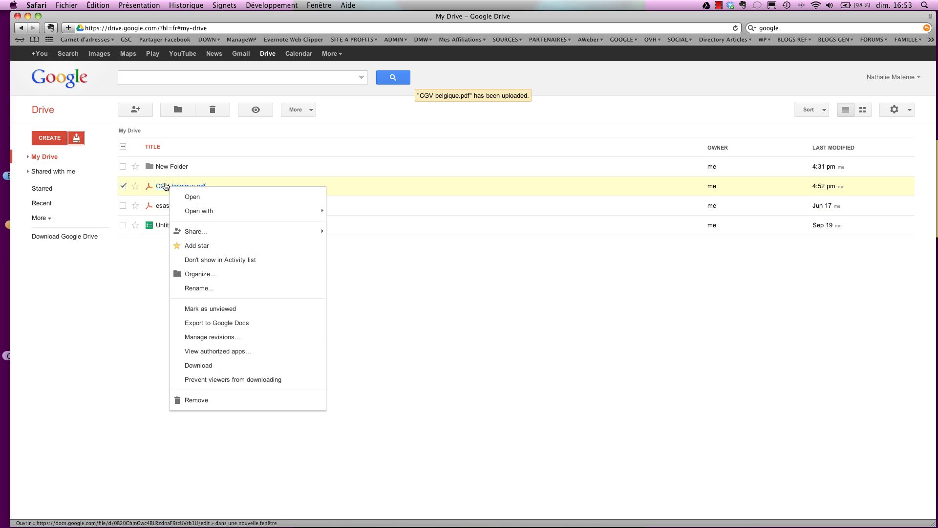
pyautogui.rightClick(164, 186)
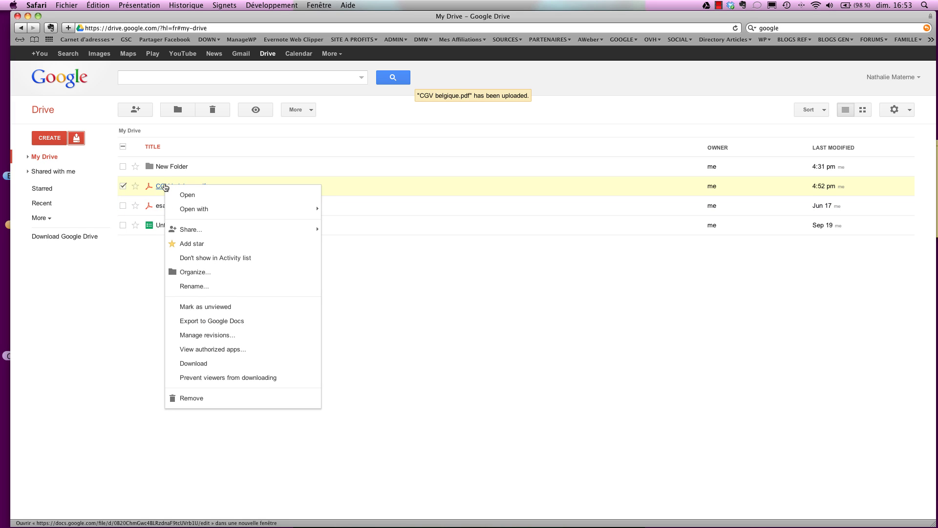
pyautogui.click(208, 321)
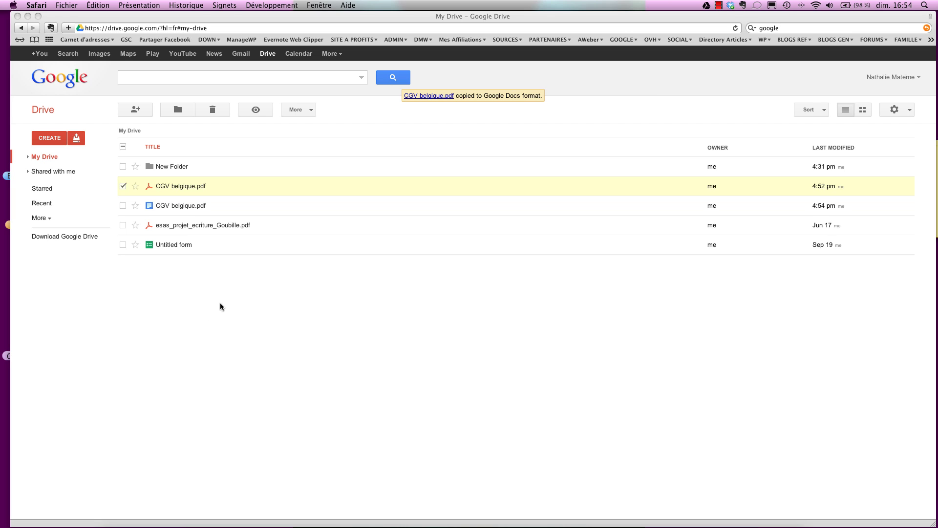
# Download the converted Google Docs copy of CGV belgique.pdf in Microsoft Word format
pyautogui.click(150, 207)
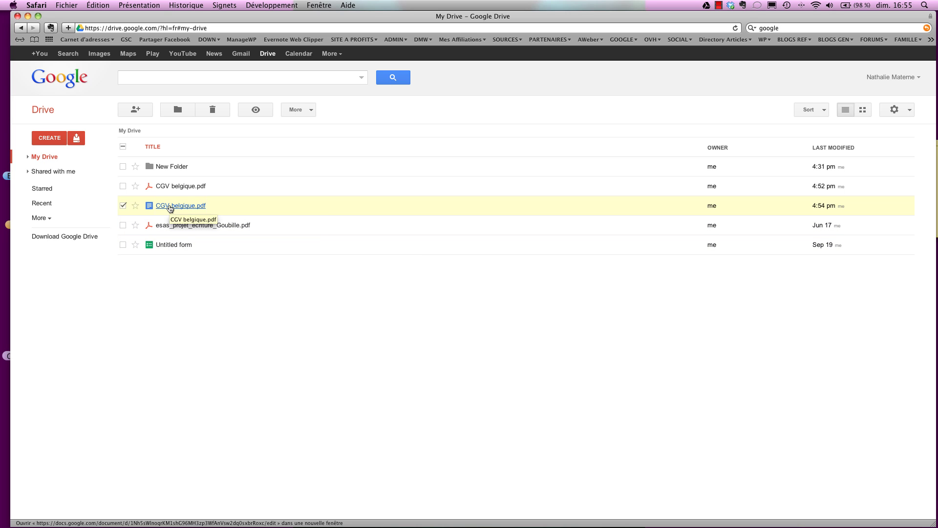
pyautogui.rightClick(170, 209)
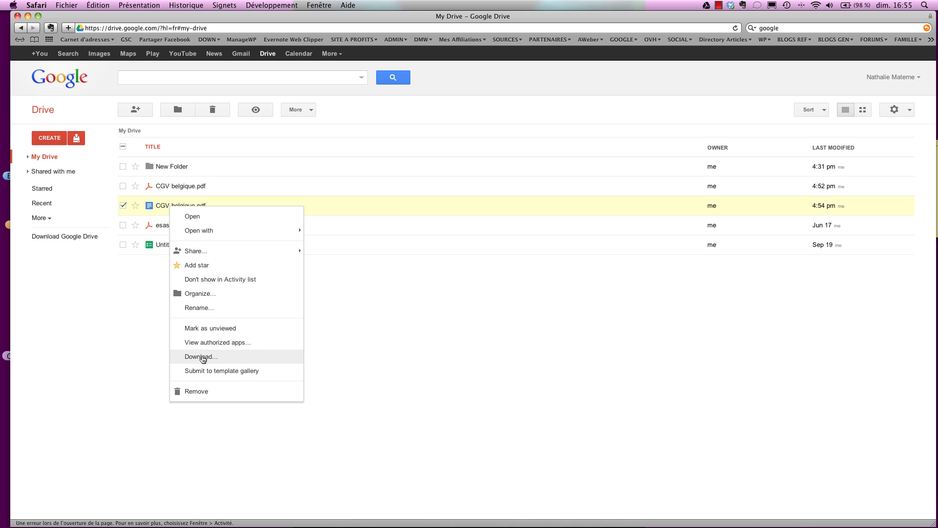
pyautogui.click(202, 357)
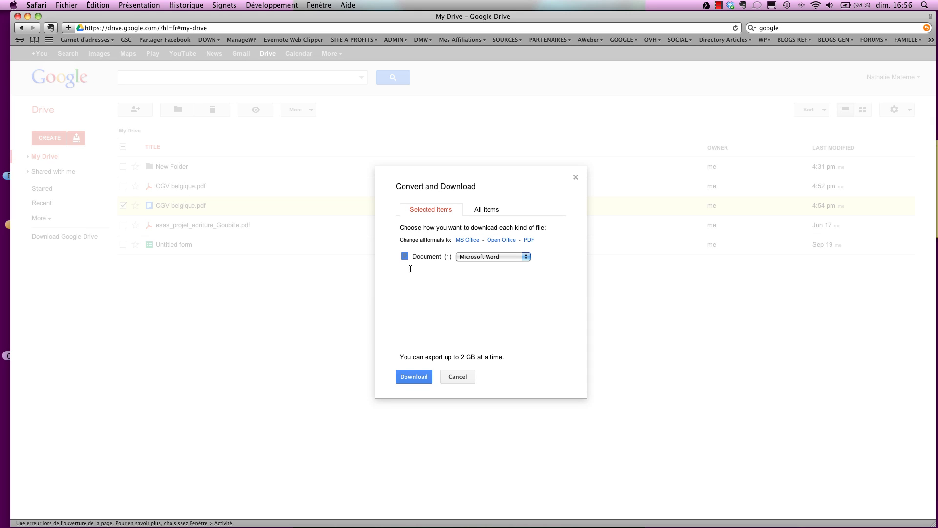
pyautogui.click(526, 256)
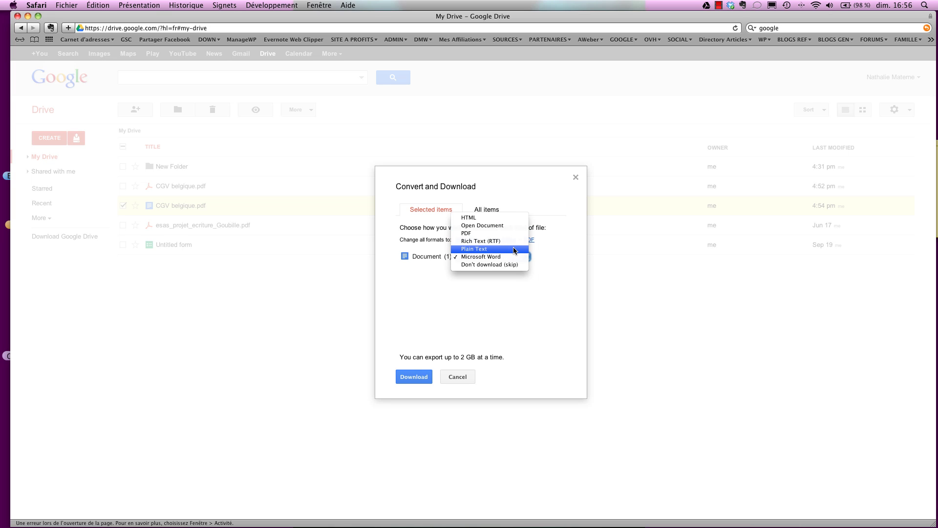
pyautogui.click(473, 258)
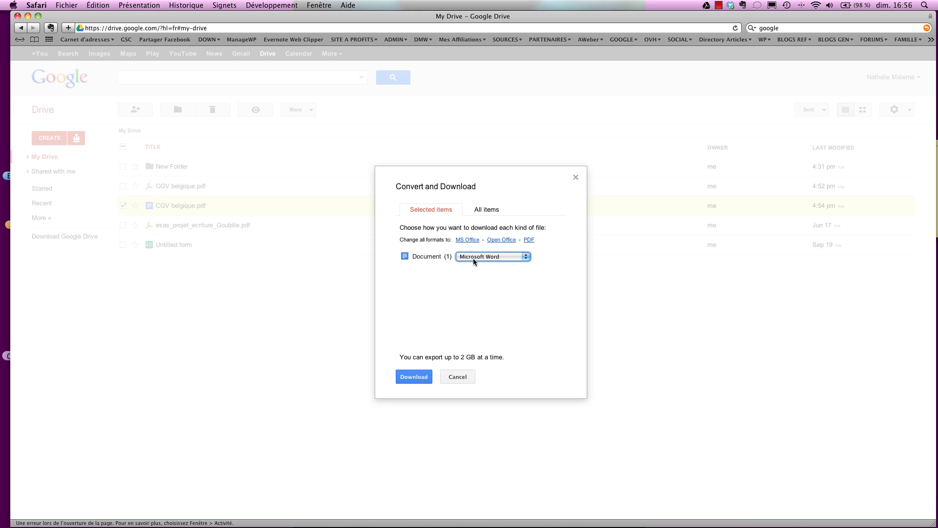
pyautogui.click(414, 377)
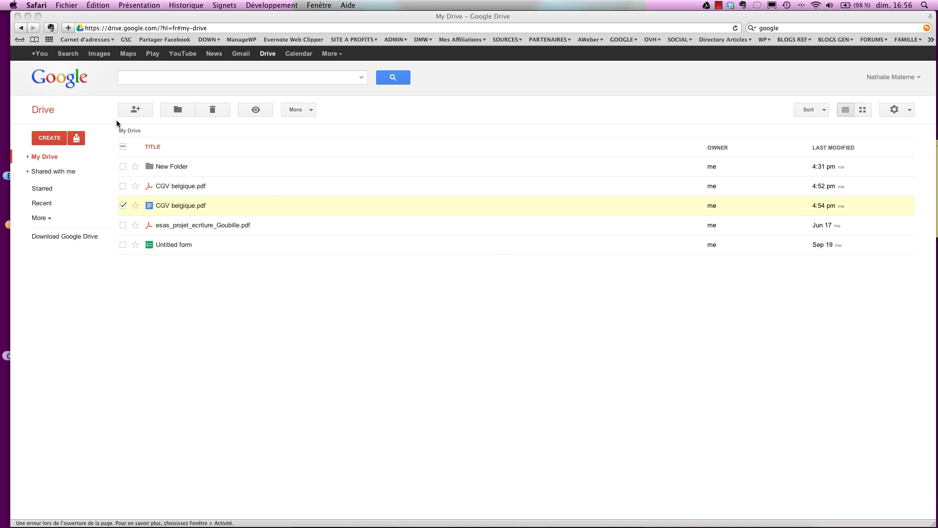
# Locate the downloaded CGVbelgique-1.pdf.docx in the Téléchargements folder and open it in Word
pyautogui.press('F9')
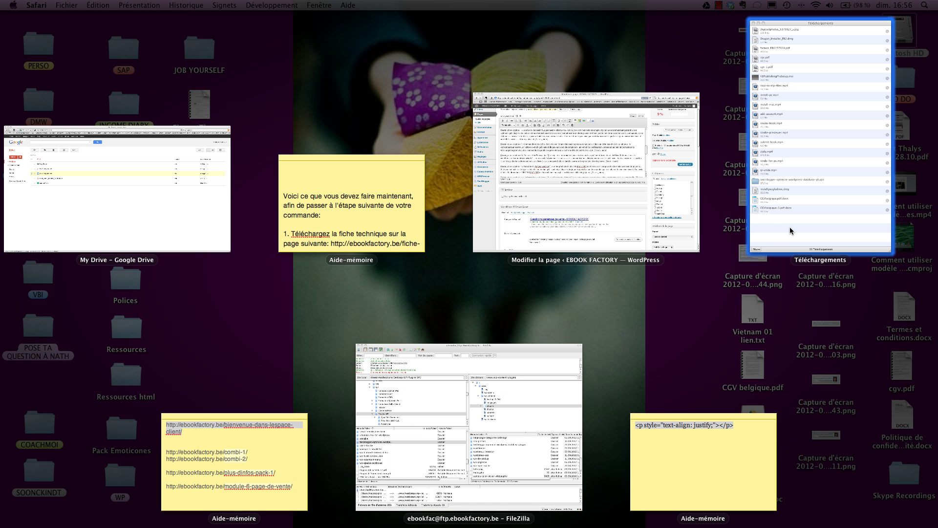
pyautogui.click(781, 236)
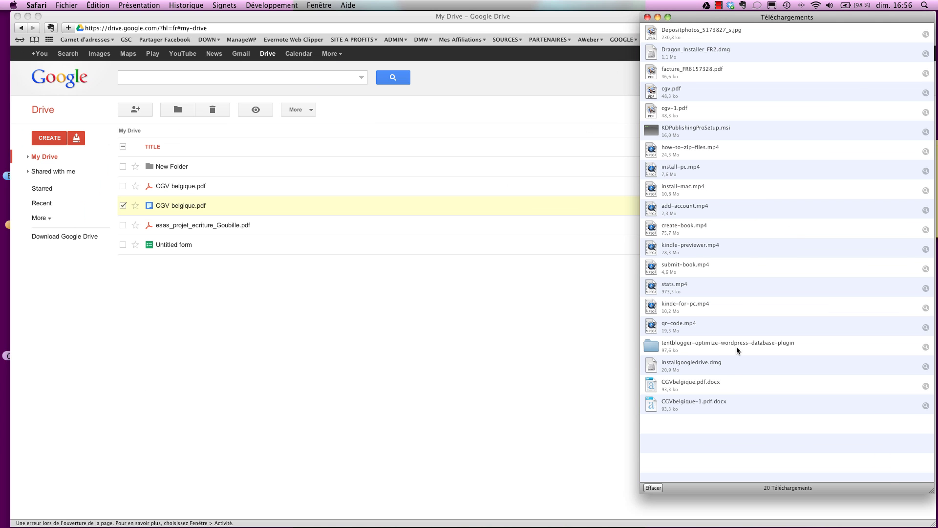
pyautogui.click(926, 406)
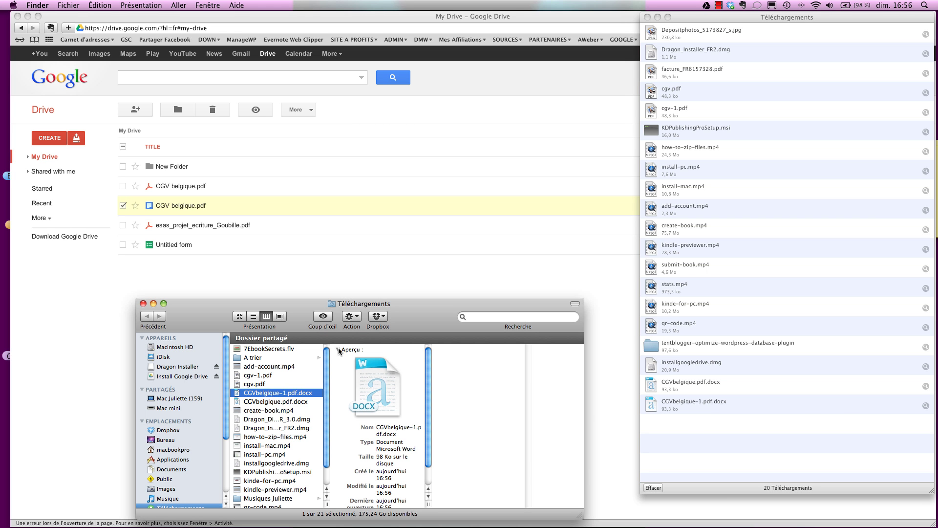
pyautogui.moveTo(304, 318); pyautogui.dragTo(387, 74)
pyautogui.doubleClick(336, 152)
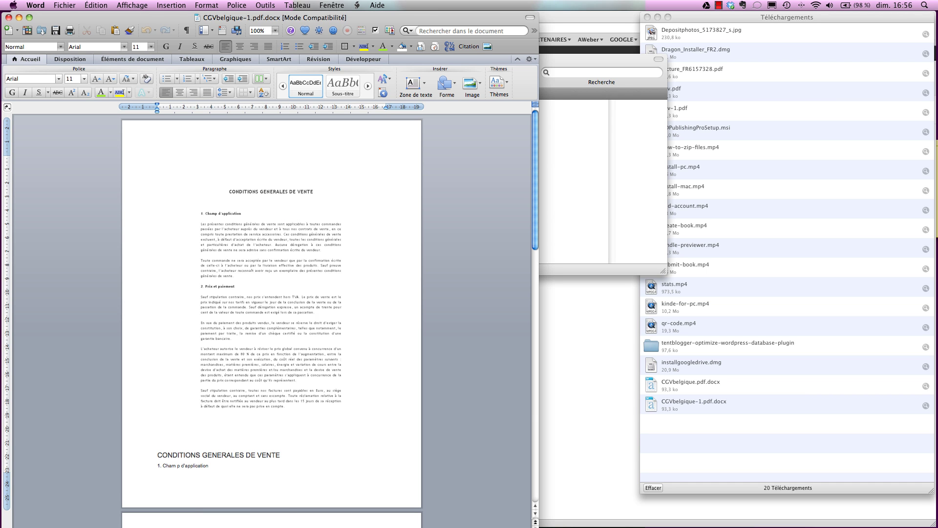
# Delete the image of the original PDF page from the first page, above the converted text
pyautogui.click(272, 303)
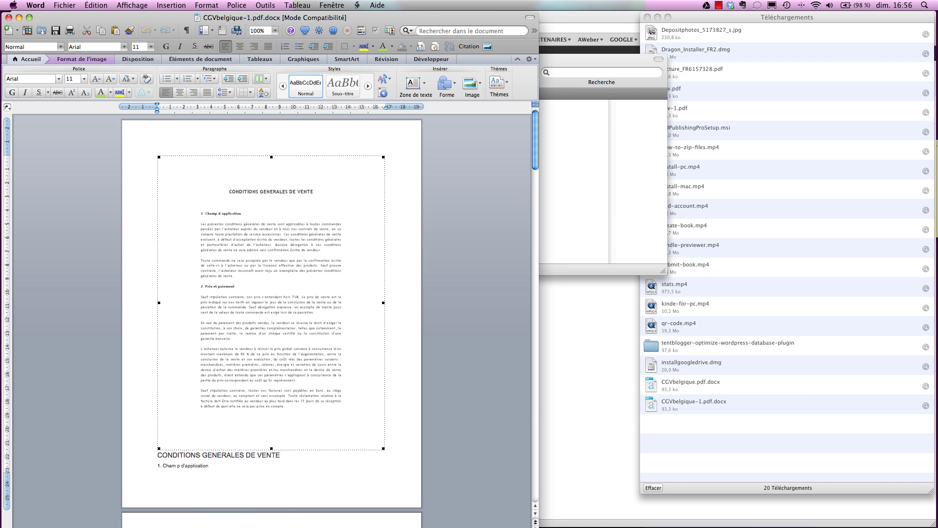
pyautogui.scroll(-6, 250, 236)
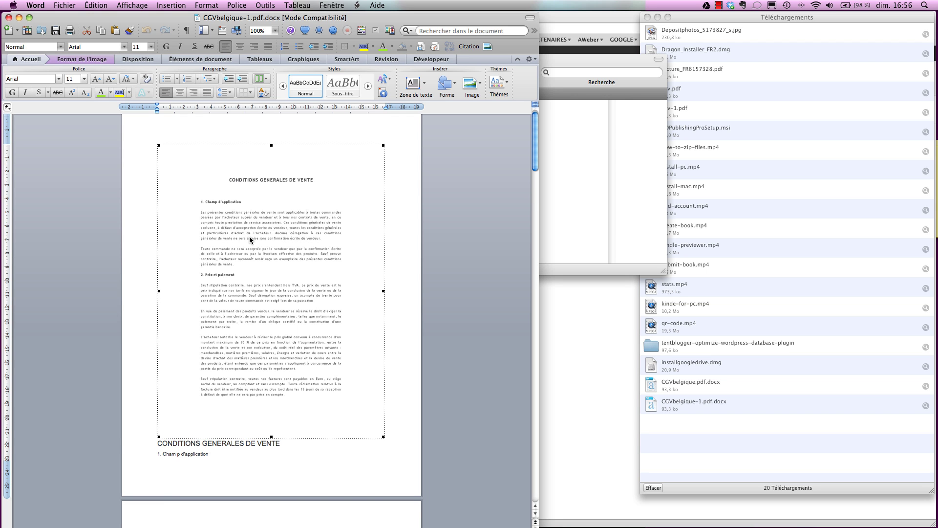
pyautogui.scroll(-8, 250, 239)
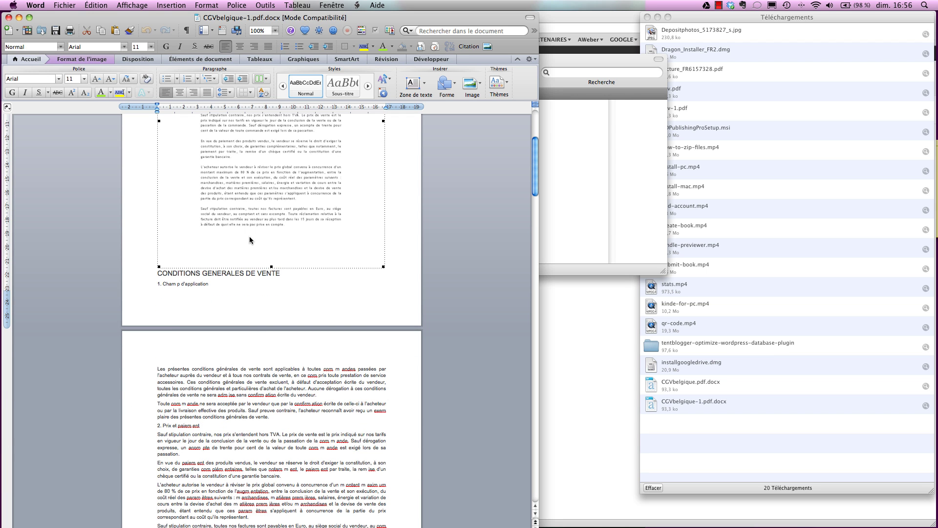
pyautogui.scroll(14, 250, 239)
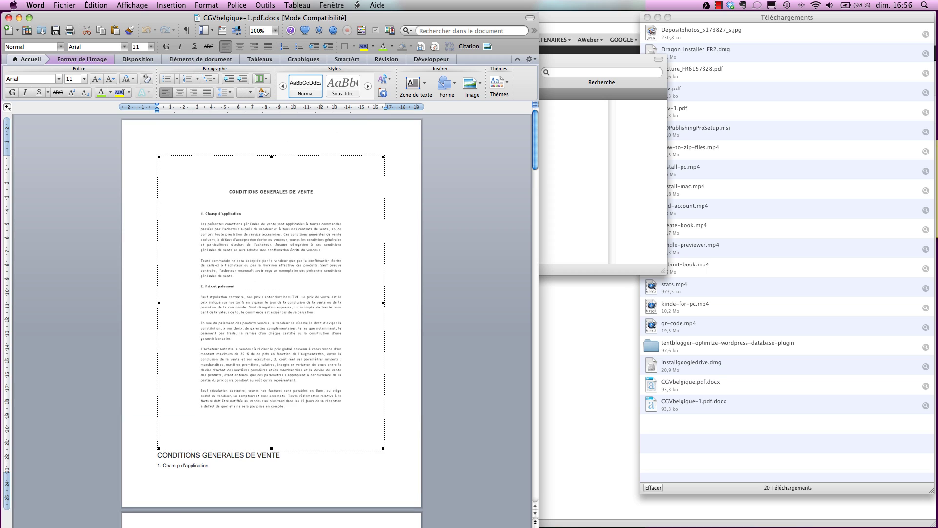
pyautogui.press('Delete')
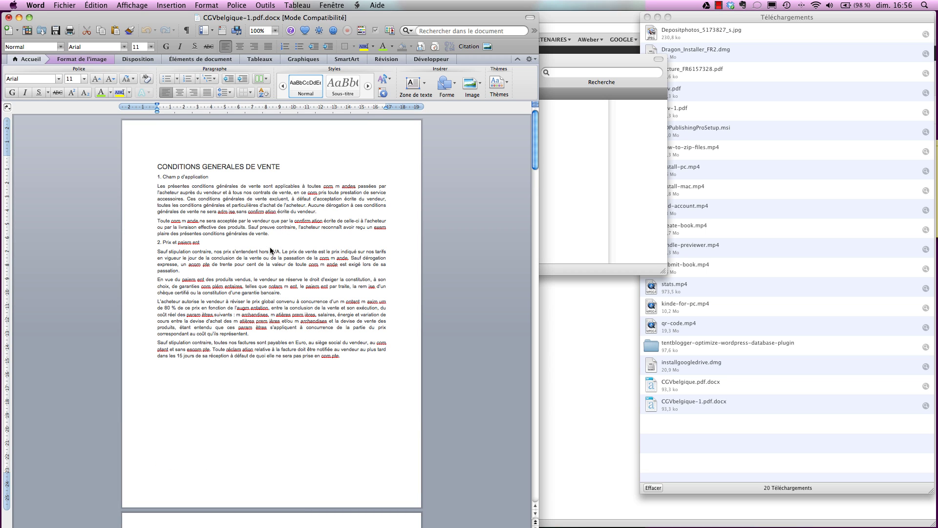
# Look through the document's remaining pages to check the converted text, and return to the first page
pyautogui.scroll(-12, 270, 247)
pyautogui.scroll(-15, 272, 318)
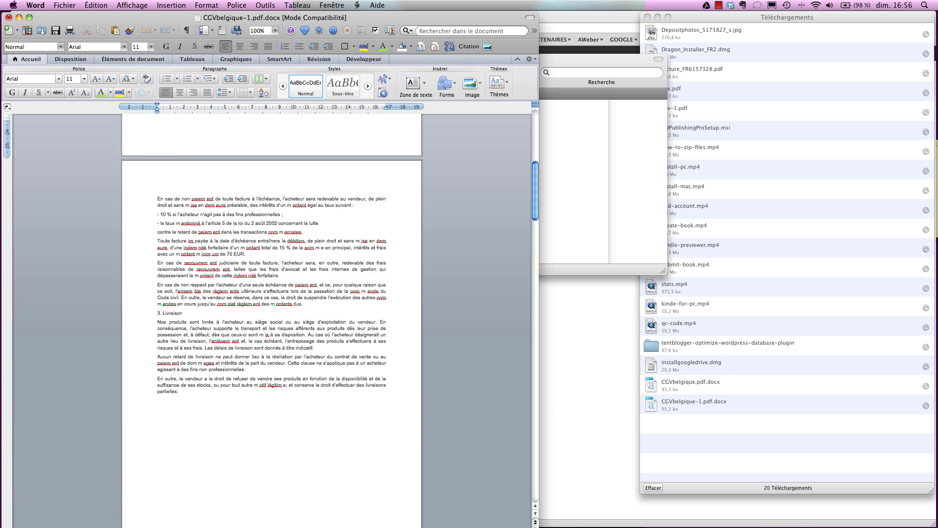
pyautogui.scroll(-15, 272, 317)
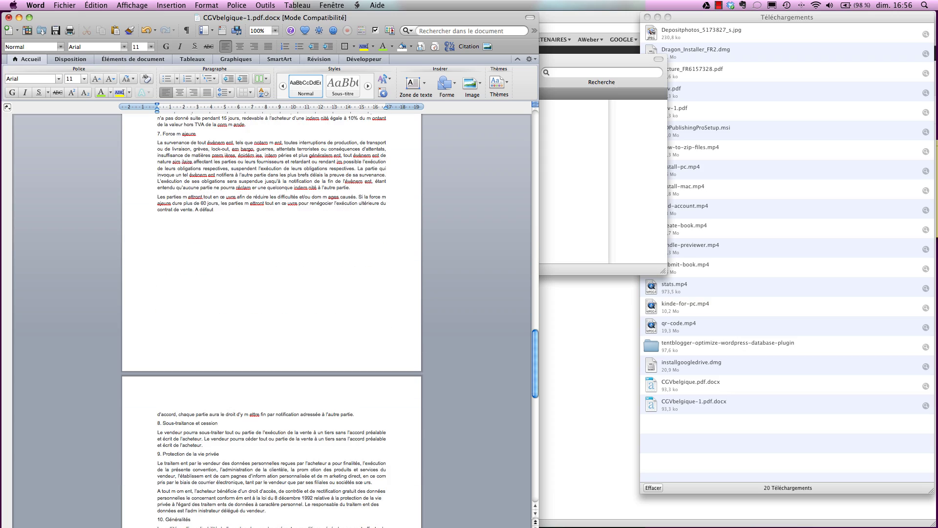
pyautogui.scroll(20, 271, 318)
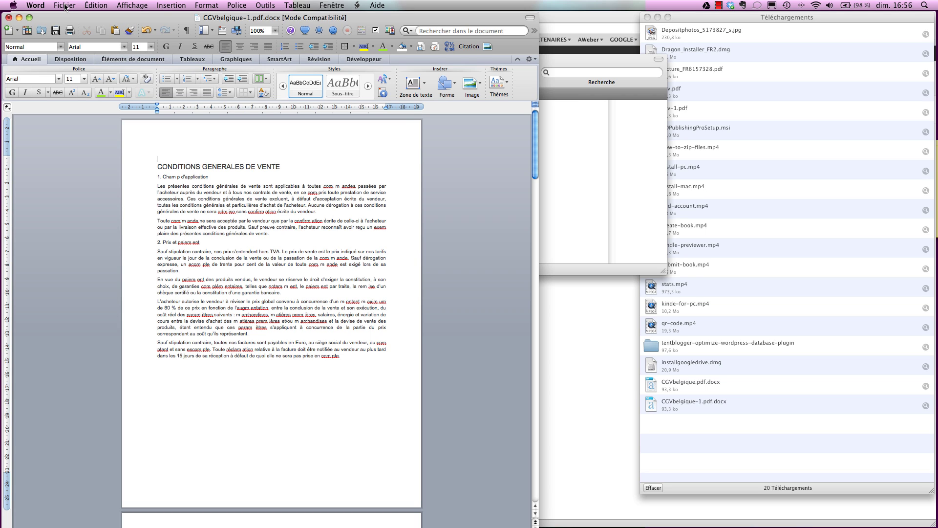
pyautogui.click(253, 279)
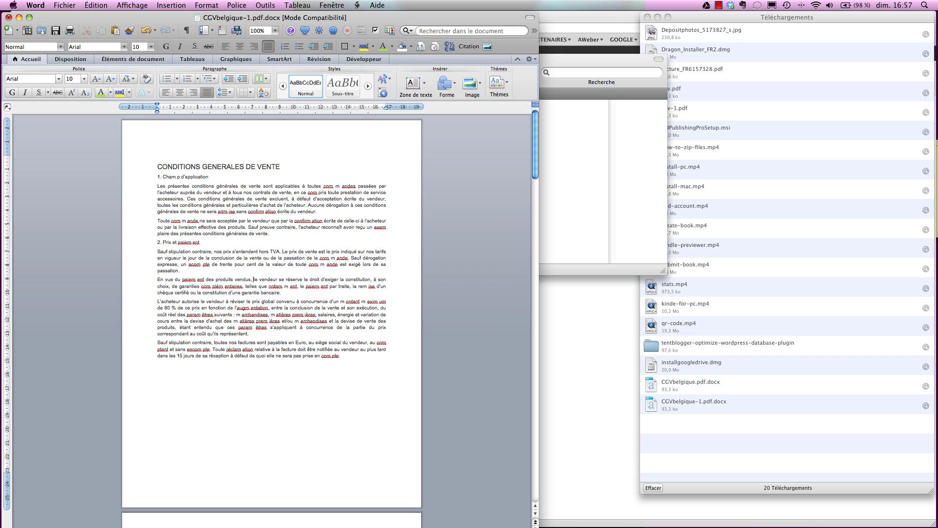
pyautogui.click(723, 6)
pyautogui.click(733, 13)
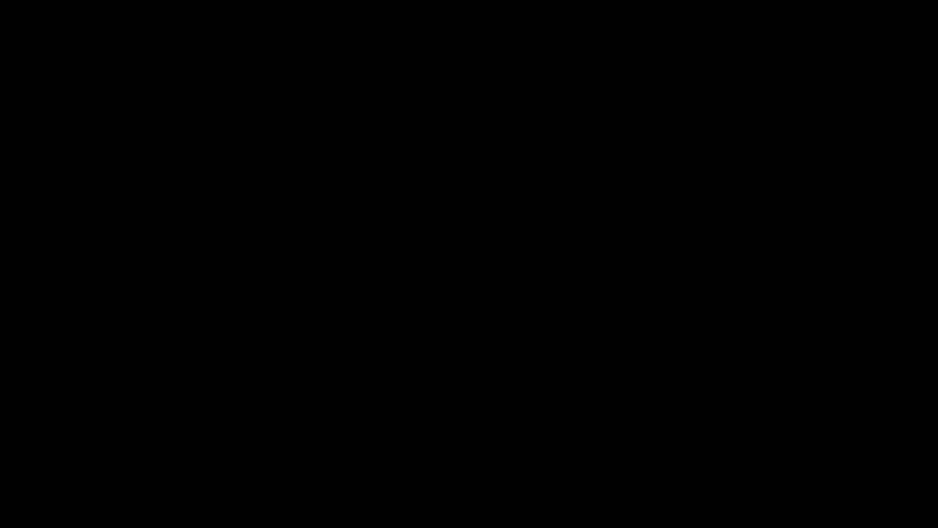